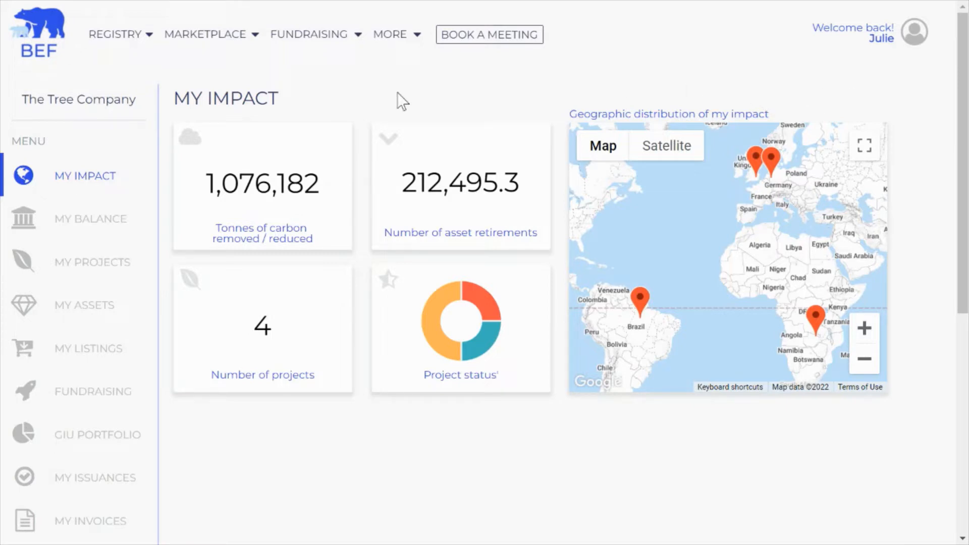
Step: Go to My Balance and check the current US dollar balance
{"action": "left_click", "coordinate": [98, 234]}
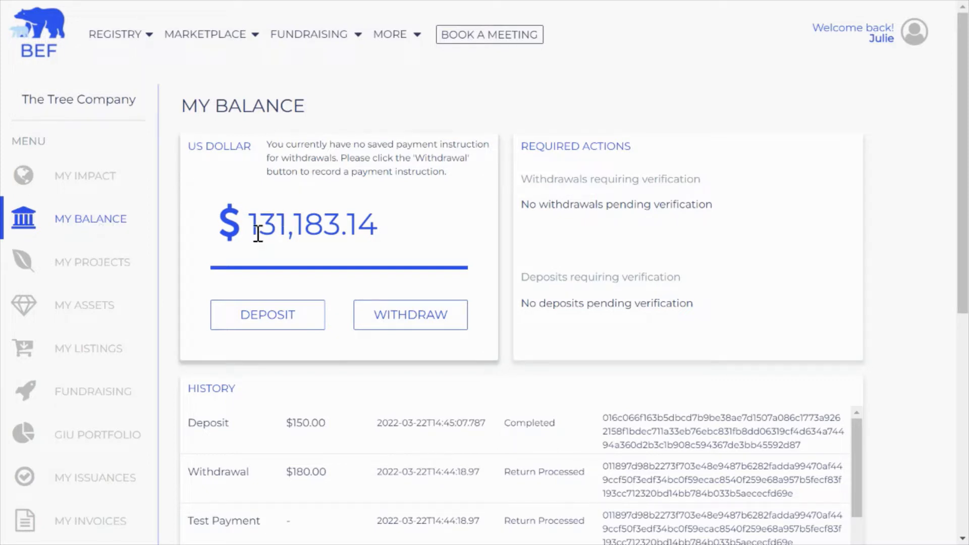
{"action": "left_click_drag", "start_coordinate": [253, 231], "coordinate": [398, 232]}
{"action": "left_click", "coordinate": [401, 231]}
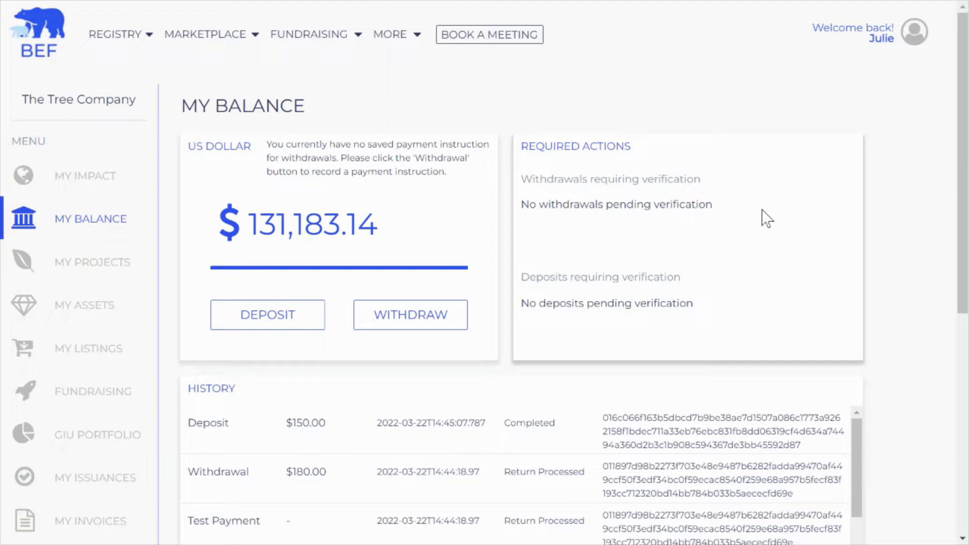
Step: Look over the HISTORY table, then bring up the Deposit Funds bank details
{"action": "scroll", "coordinate": [372, 304], "scroll_direction": "down", "scroll_amount": 3}
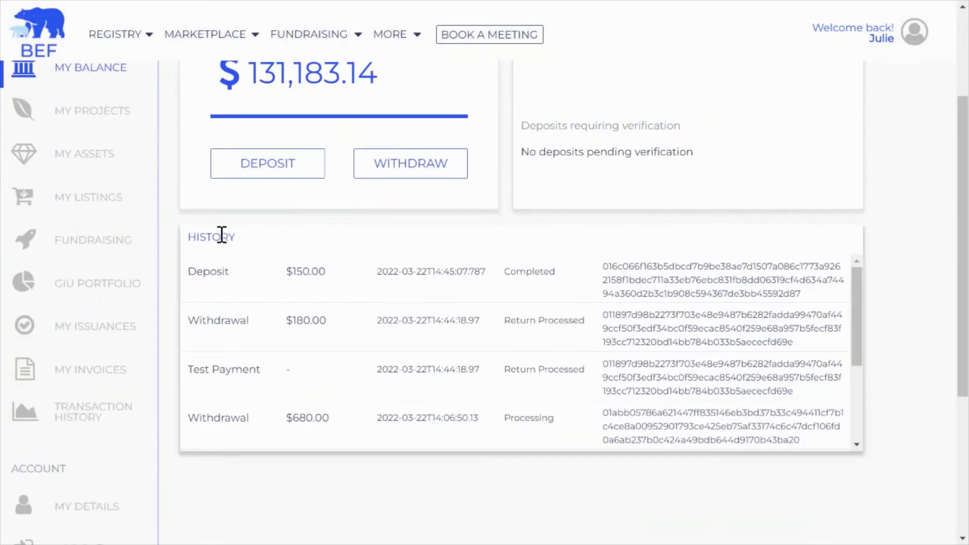
{"action": "left_click_drag", "start_coordinate": [202, 236], "coordinate": [253, 240]}
{"action": "left_click", "coordinate": [264, 242]}
{"action": "scroll", "coordinate": [270, 247], "scroll_direction": "up", "scroll_amount": 3}
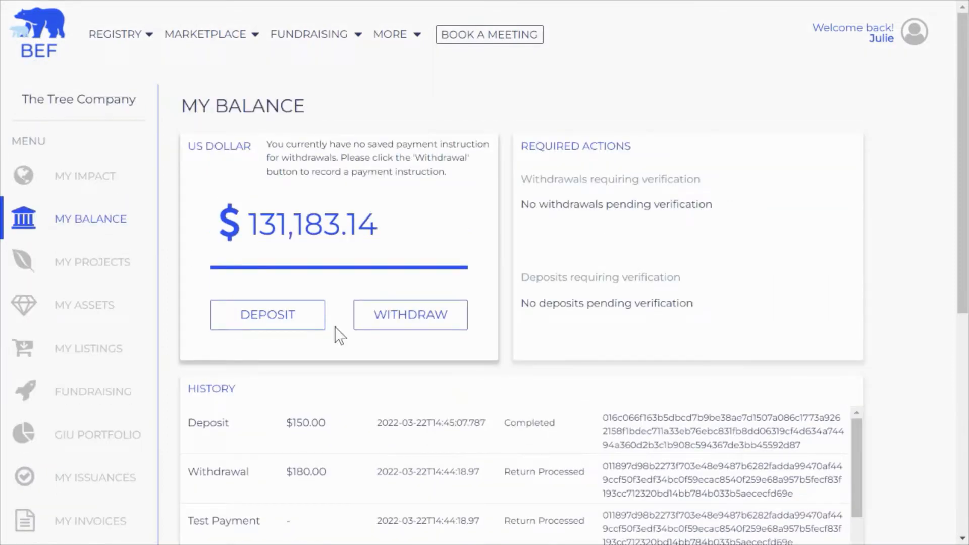
{"action": "left_click", "coordinate": [287, 323]}
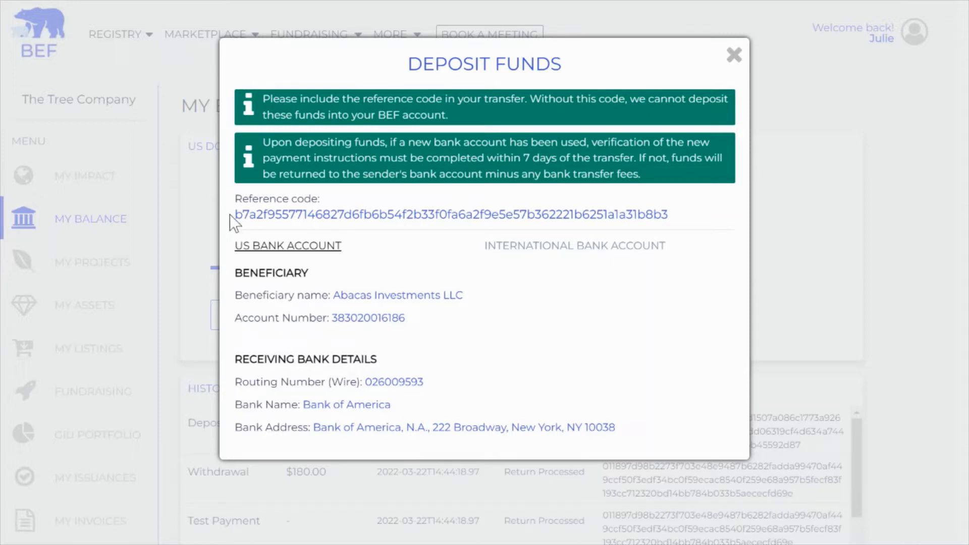
{"action": "left_click_drag", "start_coordinate": [234, 215], "coordinate": [710, 225]}
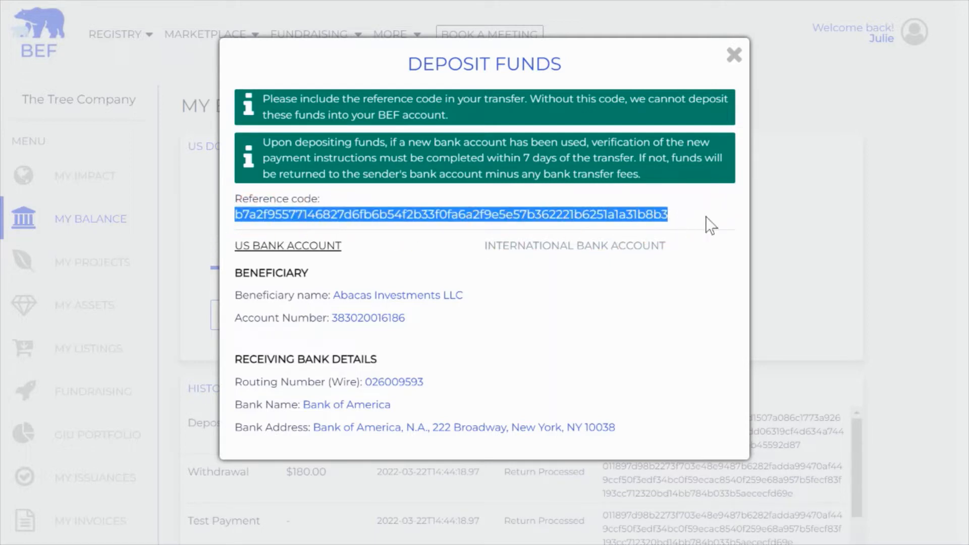
{"action": "left_click", "coordinate": [710, 225]}
{"action": "left_click", "coordinate": [733, 55]}
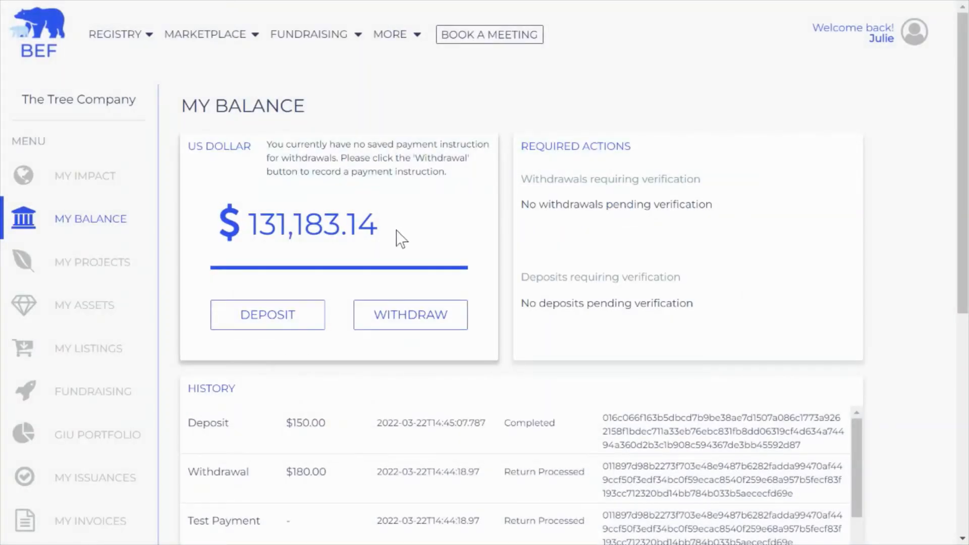
{"action": "left_click_drag", "start_coordinate": [379, 230], "coordinate": [250, 224]}
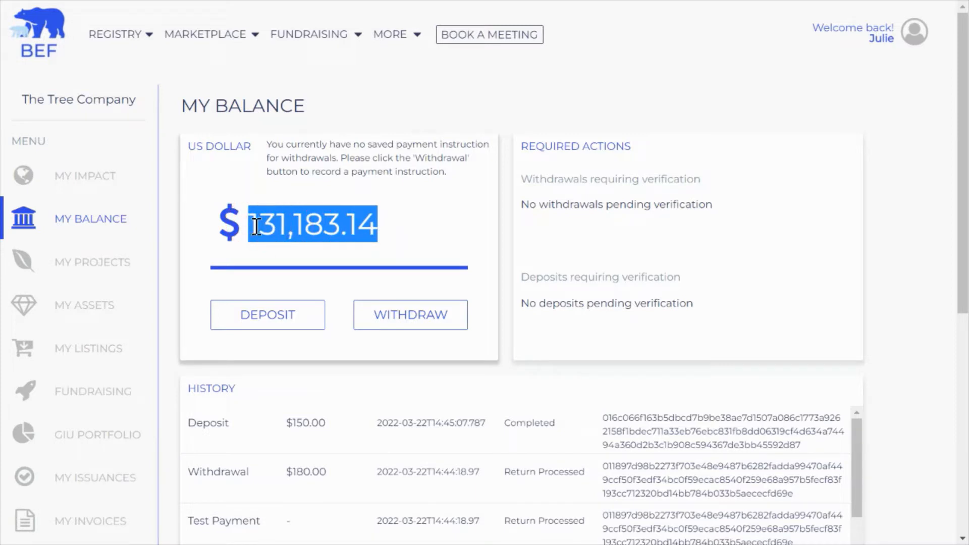
{"action": "left_click", "coordinate": [433, 197]}
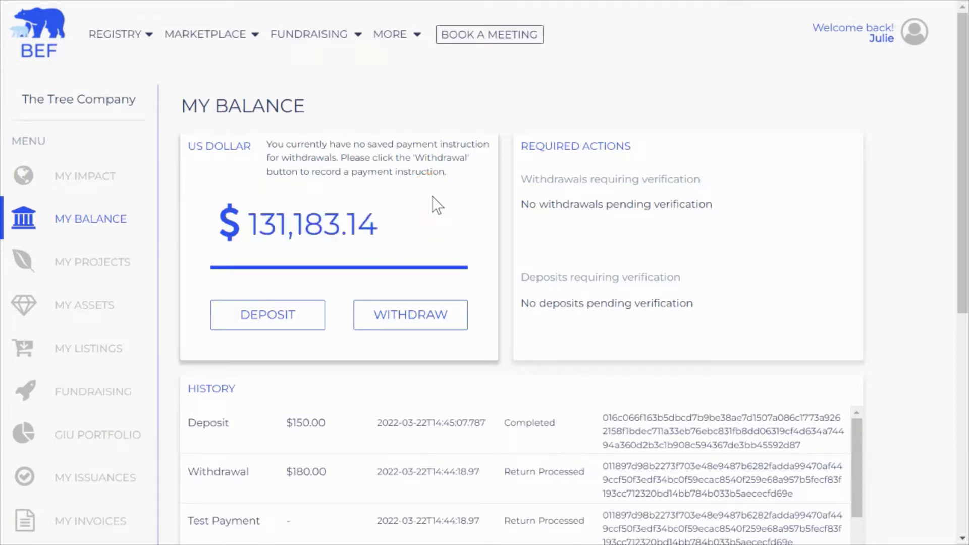
{"action": "left_click", "coordinate": [410, 323]}
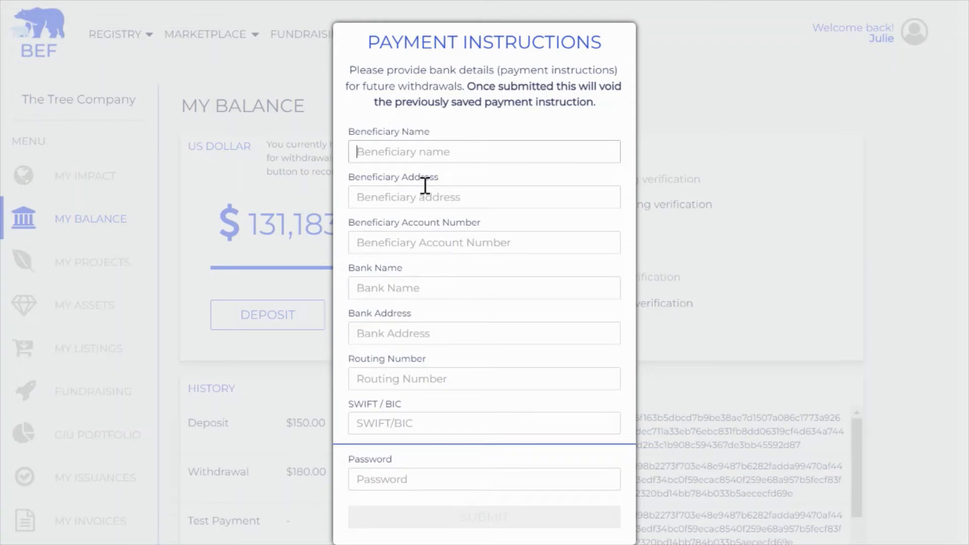
Step: Enter beneficiary name Demo Organisation, address 'Test' and the beneficiary account number
{"action": "type", "text": "DemoOrg"}
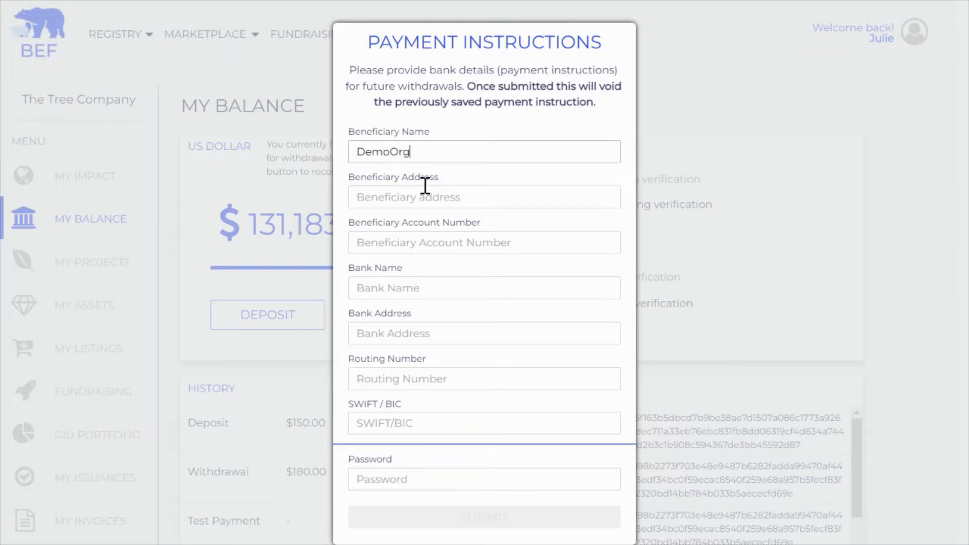
{"action": "type", "text": "anisation"}
{"action": "left_click", "coordinate": [386, 152]}
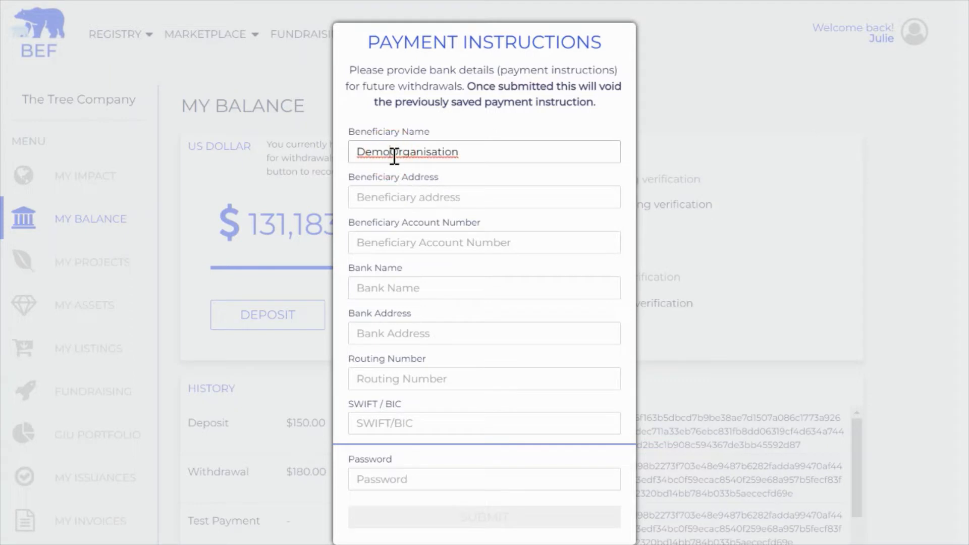
{"action": "left_click", "coordinate": [396, 202]}
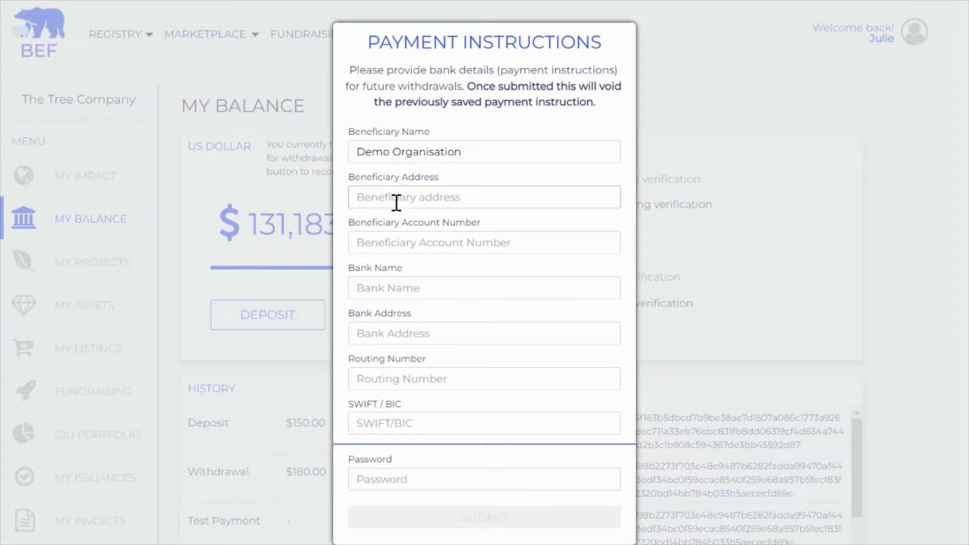
{"action": "type", "text": "Test"}
{"action": "left_click", "coordinate": [397, 242]}
{"action": "type", "text": "123456"}
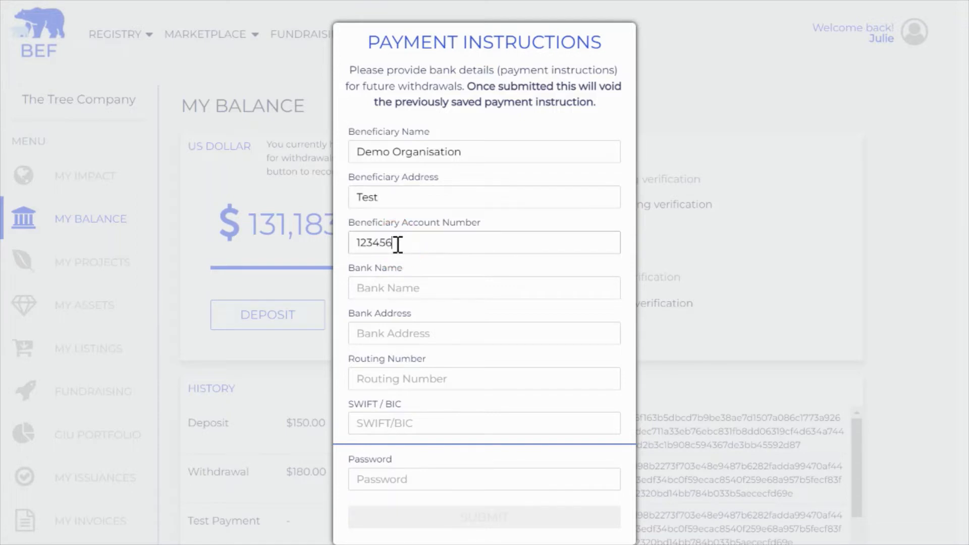
Step: Fill in bank name Test Bank, bank address 'test', routing 12345 and SWIFT/BIC 1234
{"action": "left_click", "coordinate": [392, 285]}
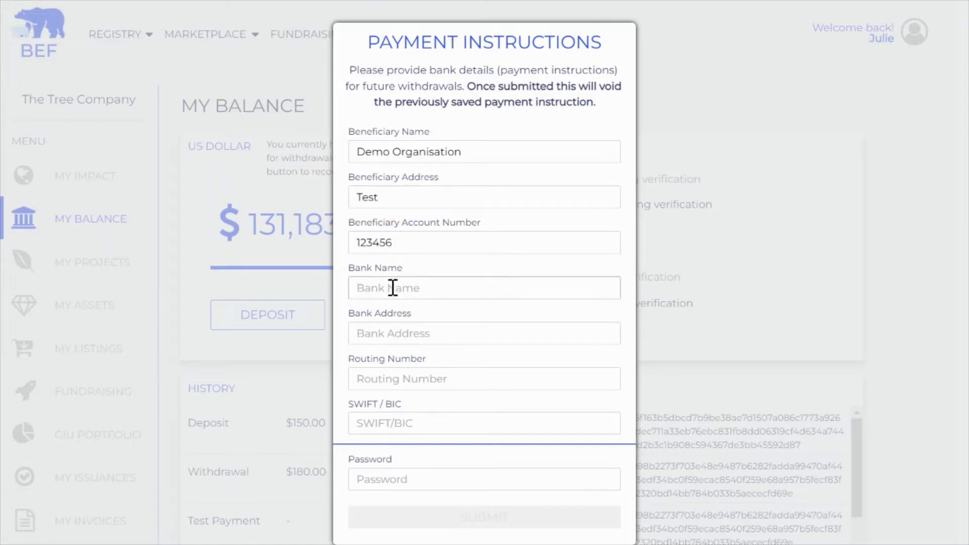
{"action": "type", "text": "Test Bank"}
{"action": "key", "text": "Tab"}
{"action": "type", "text": "test"}
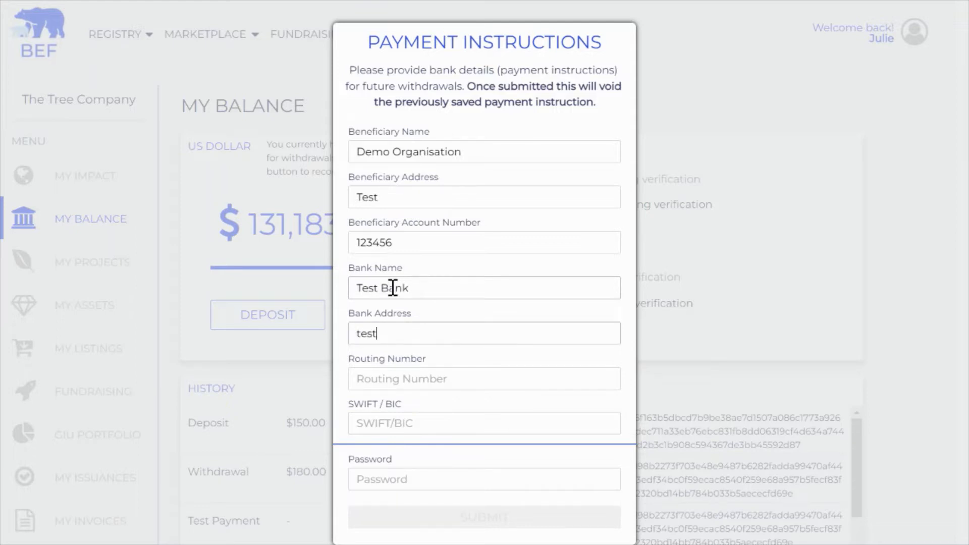
{"action": "key", "text": "Tab"}
{"action": "type", "text": "12345"}
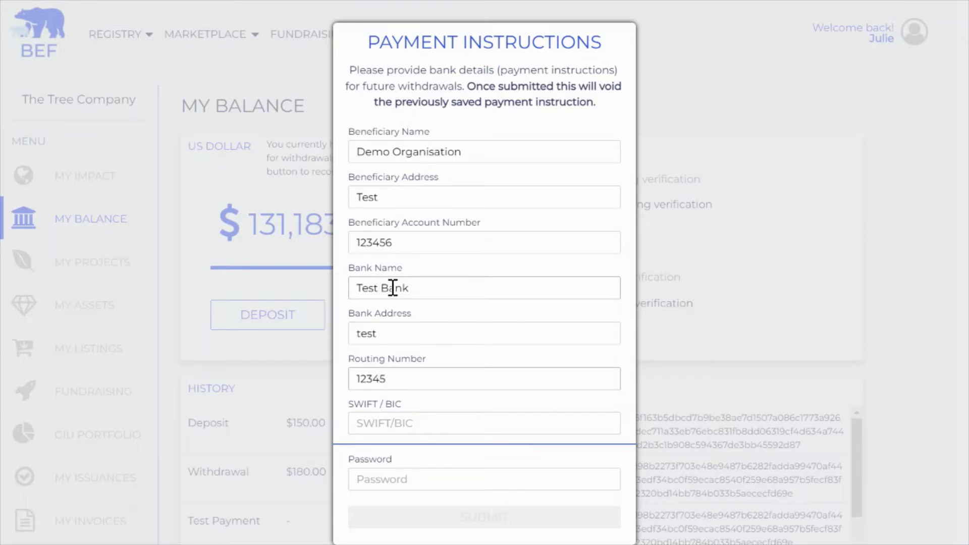
{"action": "key", "text": "Tab"}
{"action": "type", "text": "1234"}
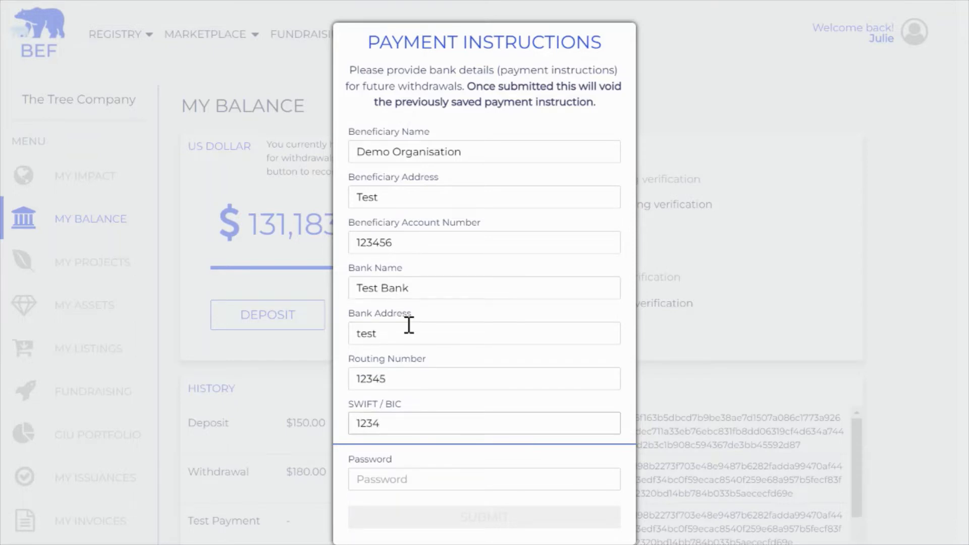
Step: Confirm with the account password and submit the payment instructions
{"action": "left_click", "coordinate": [397, 477]}
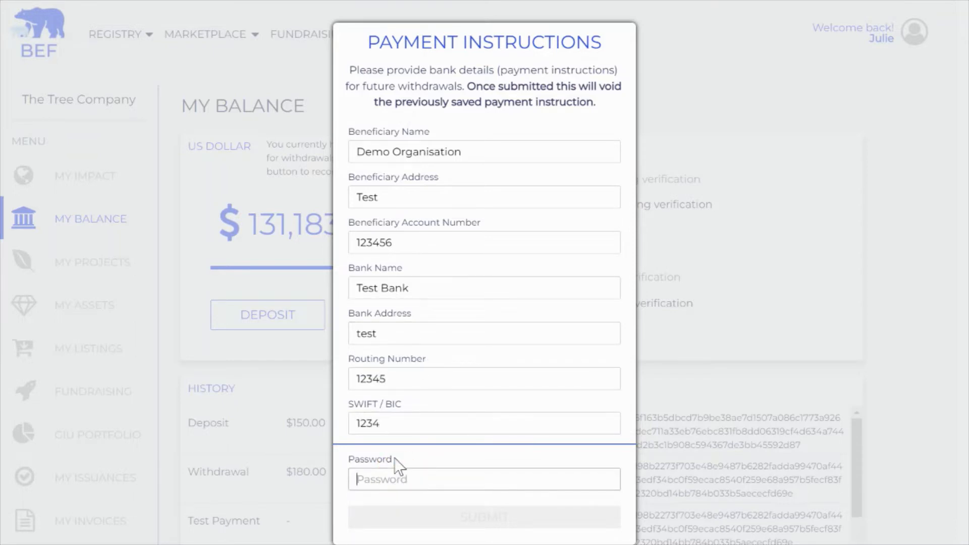
{"action": "type", "text": "t••••••"}
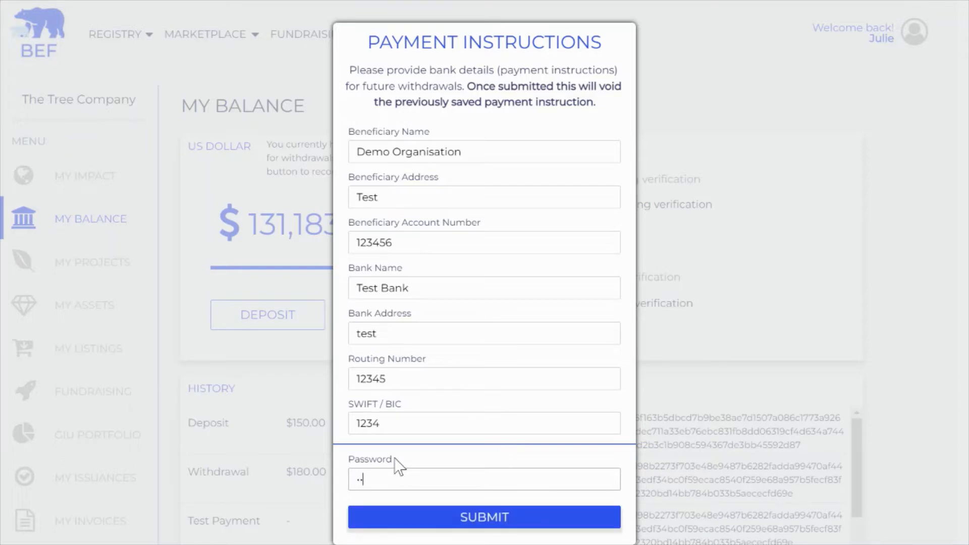
{"action": "type", "text": "•"}
{"action": "left_click", "coordinate": [470, 527]}
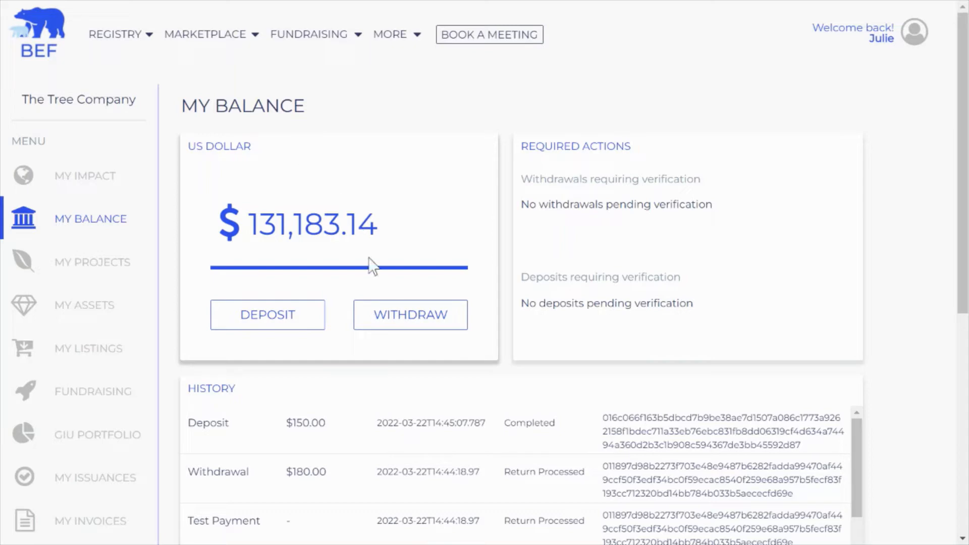
Step: Request a 250.00 withdrawal, entering the account password and PIN
{"action": "left_click", "coordinate": [402, 334]}
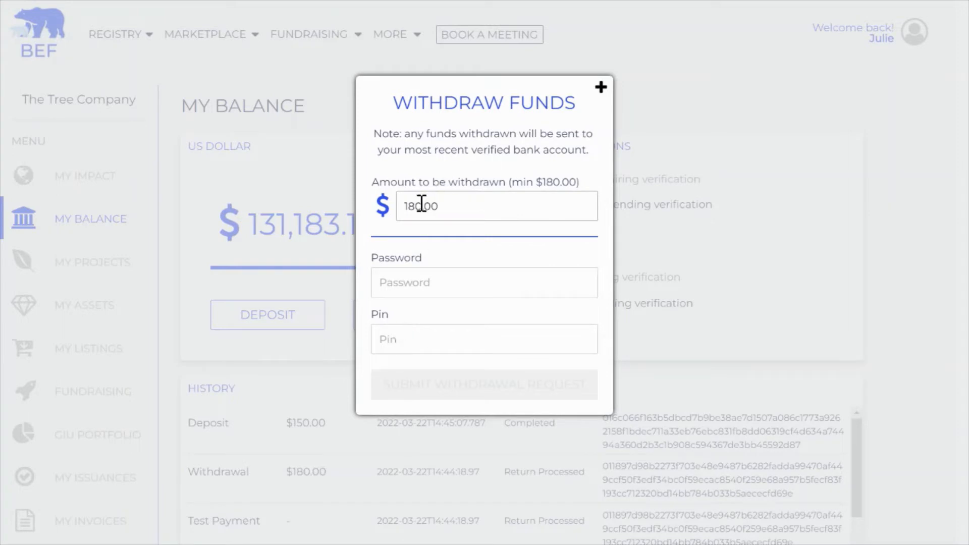
{"action": "left_click_drag", "start_coordinate": [416, 205], "coordinate": [400, 201]}
{"action": "type", "text": "25"}
{"action": "left_click", "coordinate": [492, 262]}
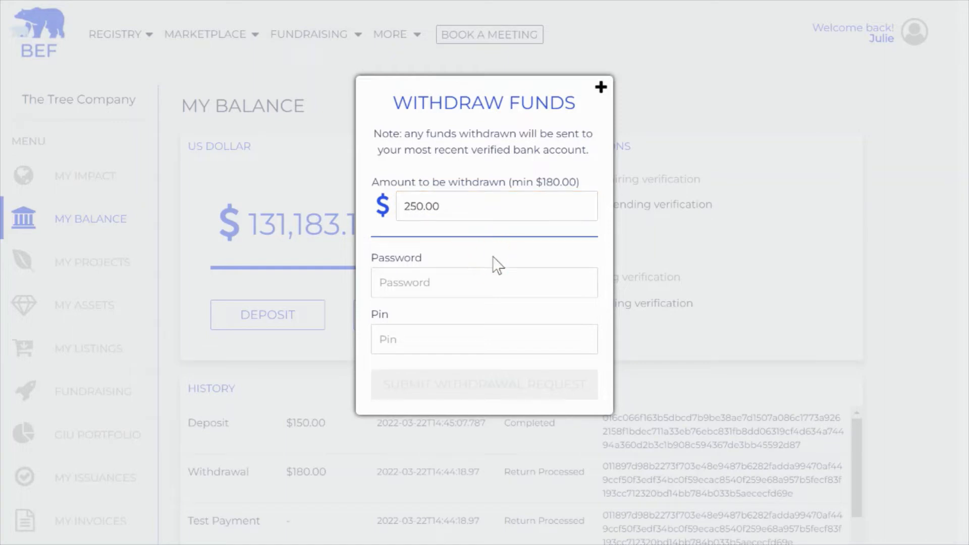
{"action": "left_click", "coordinate": [424, 287]}
{"action": "type", "text": "•••••"}
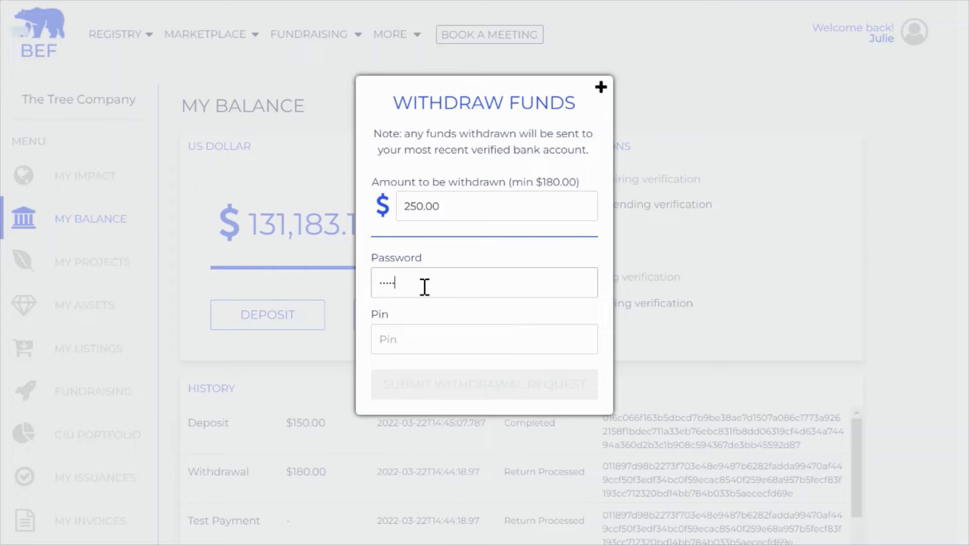
{"action": "type", "text": "•••"}
{"action": "key", "text": "Tab"}
{"action": "type", "text": "•"}
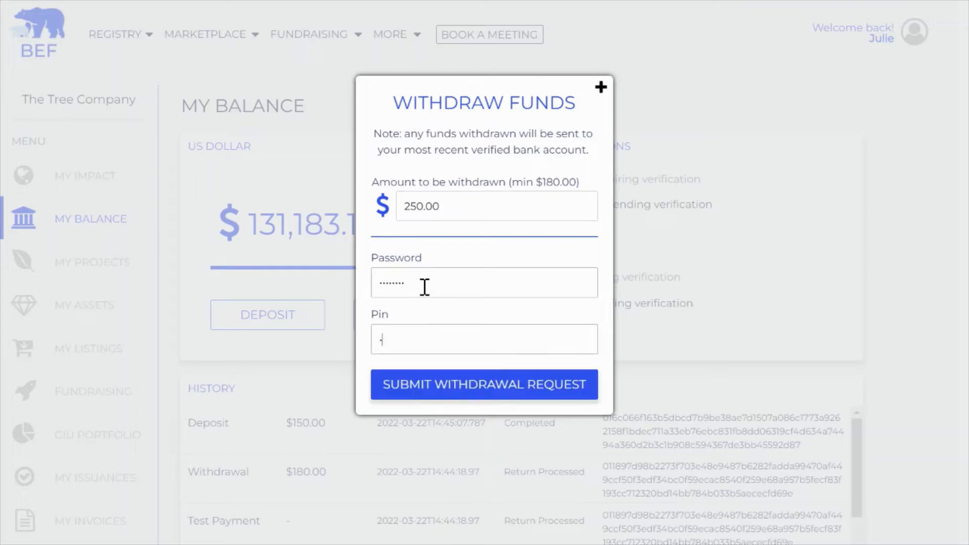
{"action": "type", "text": "•••"}
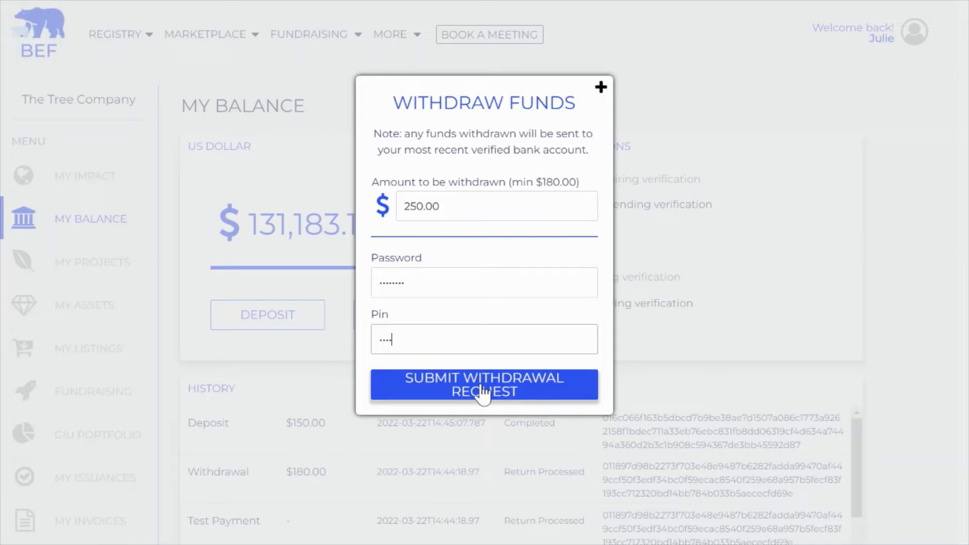
{"action": "left_click", "coordinate": [482, 392]}
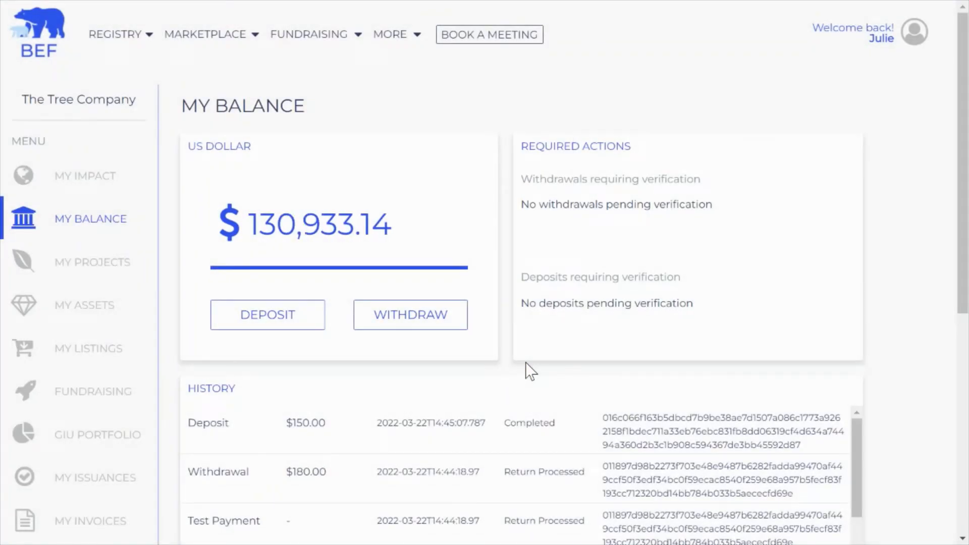
Step: Check that the balance now reads $130,933.14 after the $250.00 withdrawal
{"action": "left_click_drag", "start_coordinate": [260, 224], "coordinate": [395, 240]}
{"action": "left_click", "coordinate": [396, 241]}
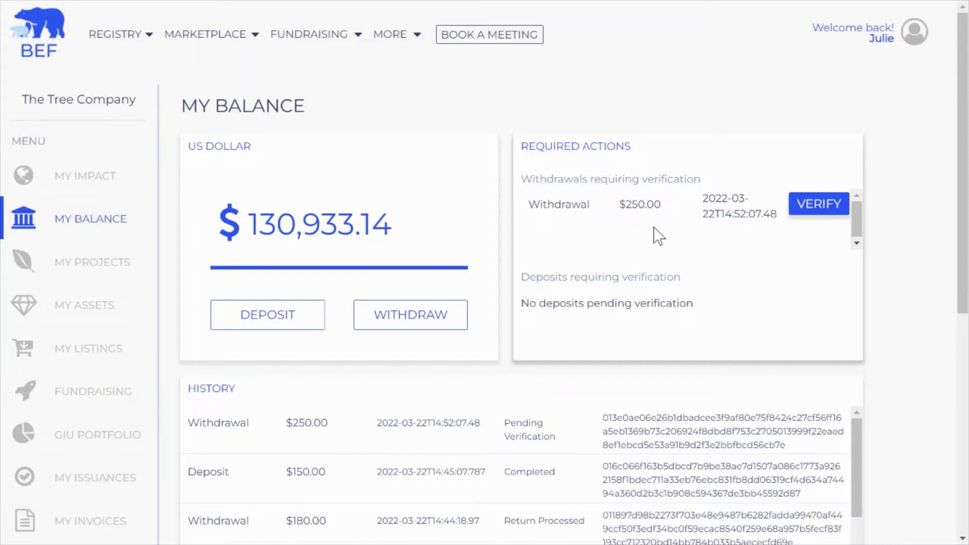
Step: Authorise and confirm verification of the $250.00 withdrawal
{"action": "left_click", "coordinate": [806, 214]}
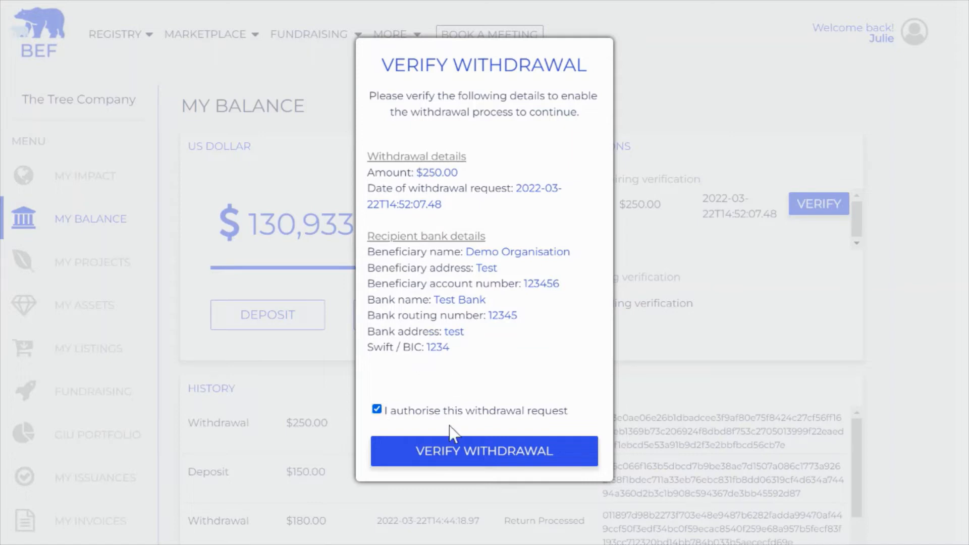
{"action": "left_click", "coordinate": [447, 458]}
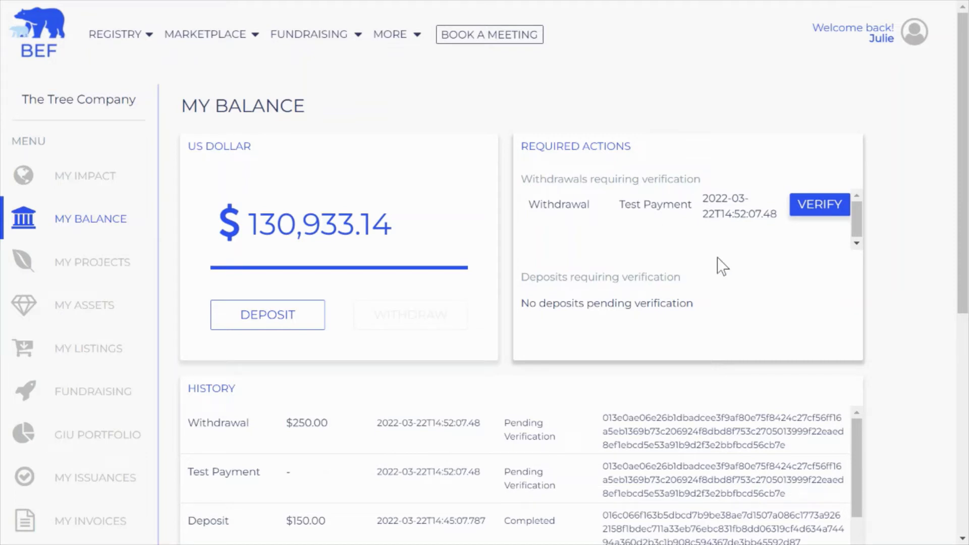
Step: Open the Test Payment verification from Required Actions
{"action": "left_click_drag", "start_coordinate": [527, 146], "coordinate": [662, 145]}
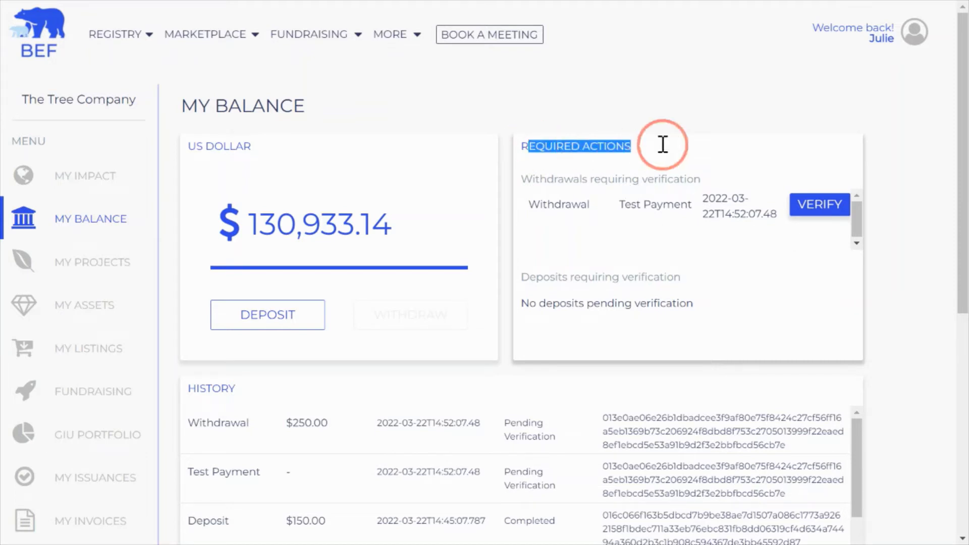
{"action": "left_click", "coordinate": [660, 149]}
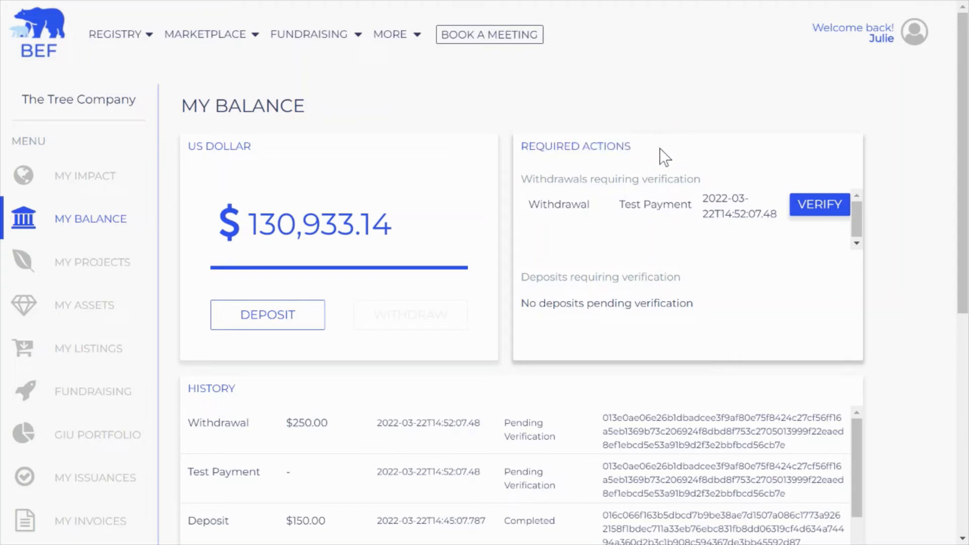
{"action": "left_click", "coordinate": [805, 208]}
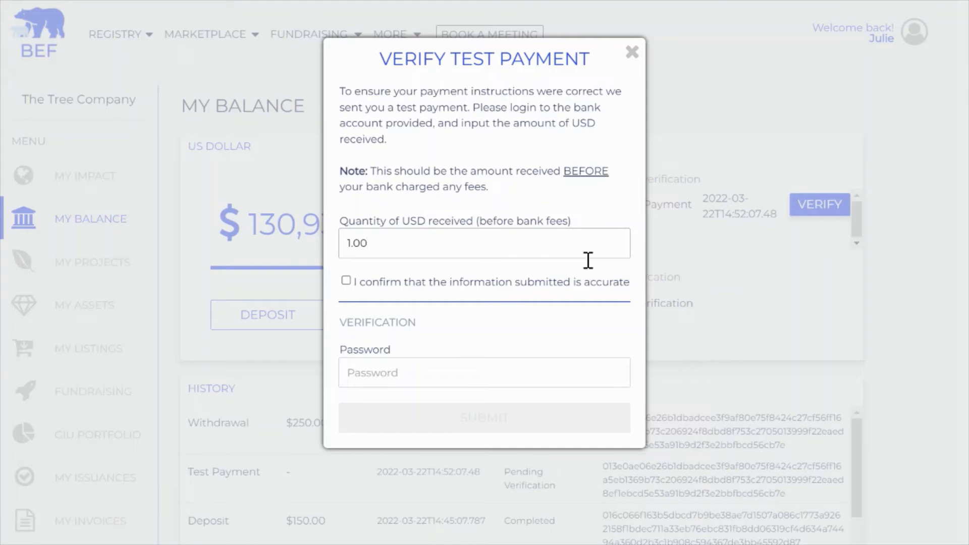
Step: Enter 74.11 USD received, tick the accuracy confirmation and type the account password
{"action": "double_click", "coordinate": [348, 247]}
{"action": "left_click", "coordinate": [395, 241]}
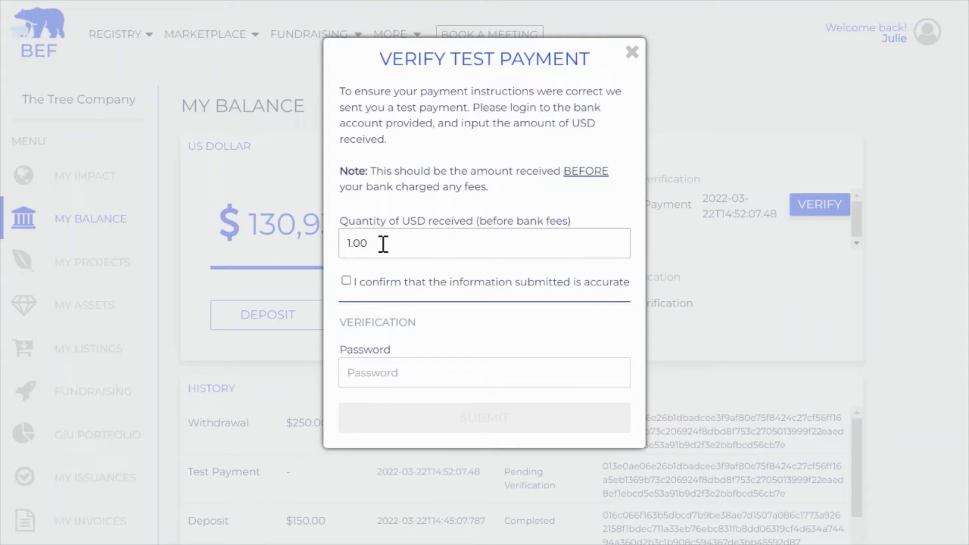
{"action": "double_click", "coordinate": [352, 253]}
{"action": "type", "text": "74"}
{"action": "key", "text": "Delete"}
{"action": "key", "text": "Delete"}
{"action": "type", "text": "11"}
{"action": "left_click", "coordinate": [346, 285]}
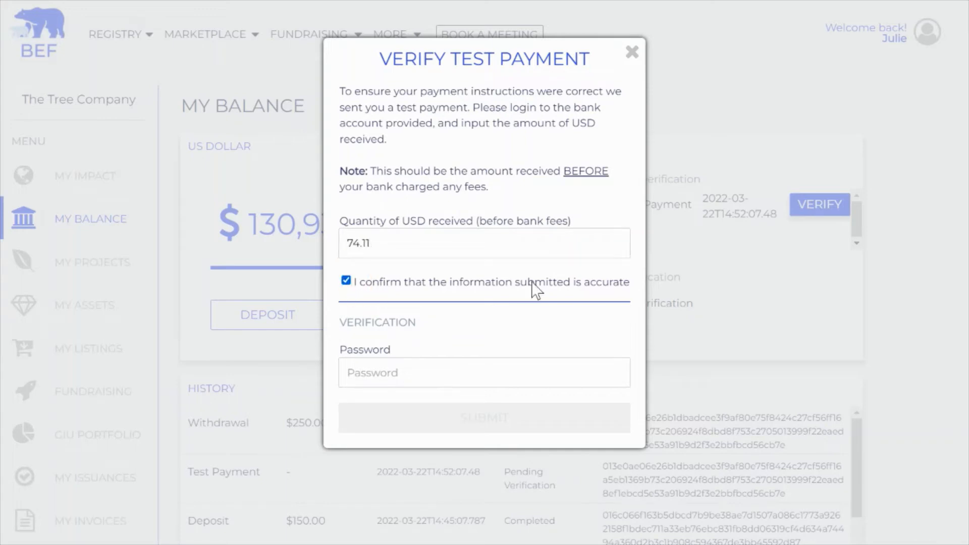
{"action": "left_click", "coordinate": [377, 378]}
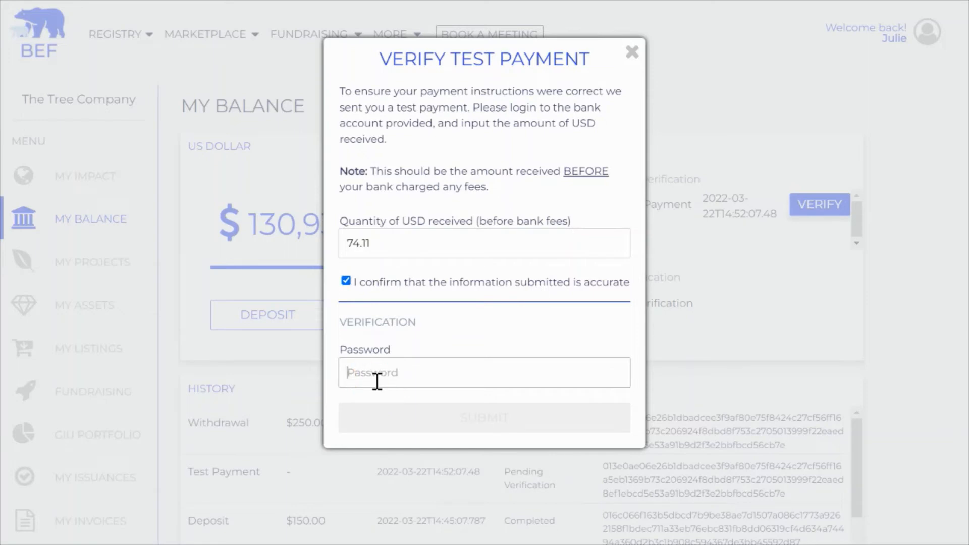
{"action": "type", "text": "1234"}
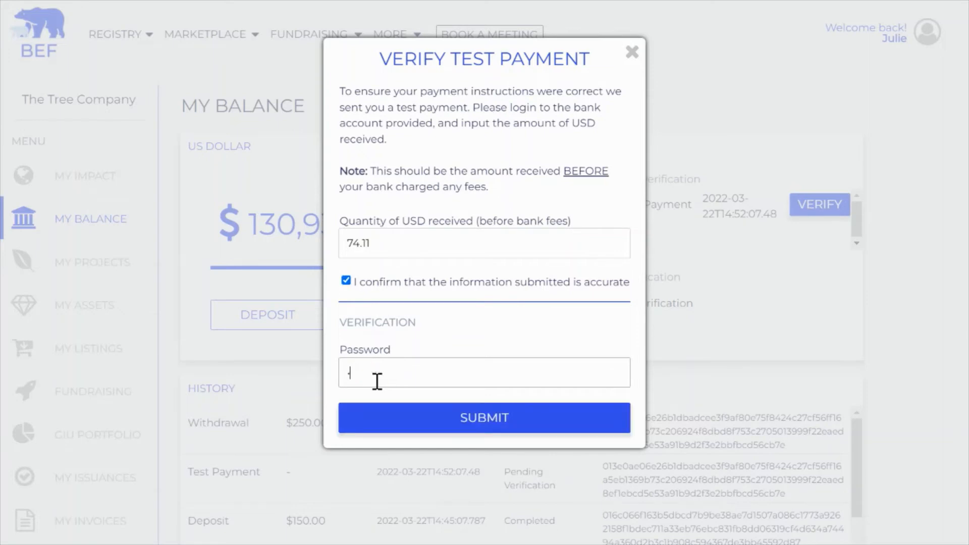
{"action": "type", "text": "567890"}
Step: Submit the verification, then check Test Payment $104.11 is Completed and the $250.00 withdrawal Processing
{"action": "left_click", "coordinate": [445, 430]}
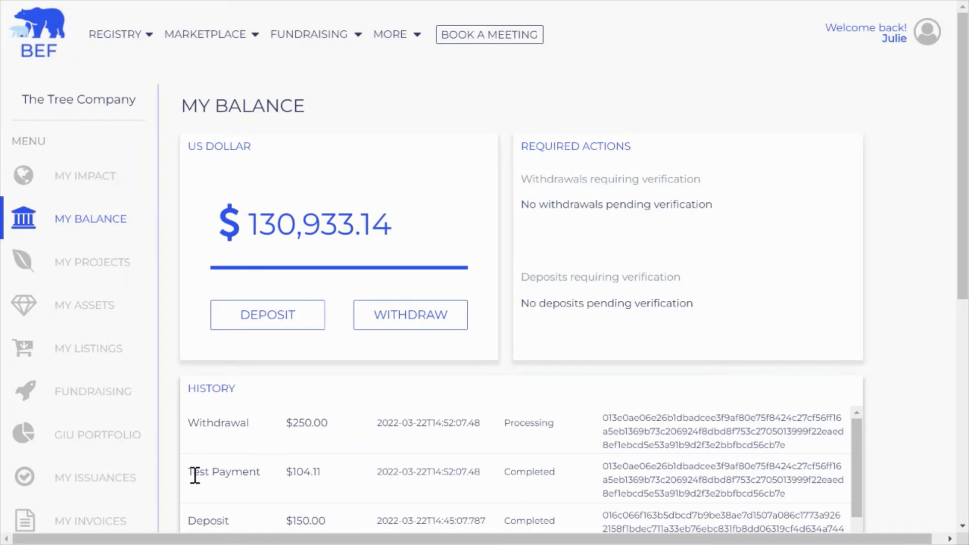
{"action": "left_click_drag", "start_coordinate": [194, 473], "coordinate": [256, 472]}
{"action": "double_click", "coordinate": [316, 472]}
{"action": "mouse_move", "coordinate": [292, 473]}
{"action": "left_mouse_down"}
{"action": "mouse_move", "coordinate": [328, 480]}
{"action": "mouse_move", "coordinate": [288, 471]}
{"action": "left_mouse_up"}
{"action": "left_click", "coordinate": [329, 482]}
{"action": "left_click", "coordinate": [287, 470]}
{"action": "left_click_drag", "start_coordinate": [207, 422], "coordinate": [330, 426]}
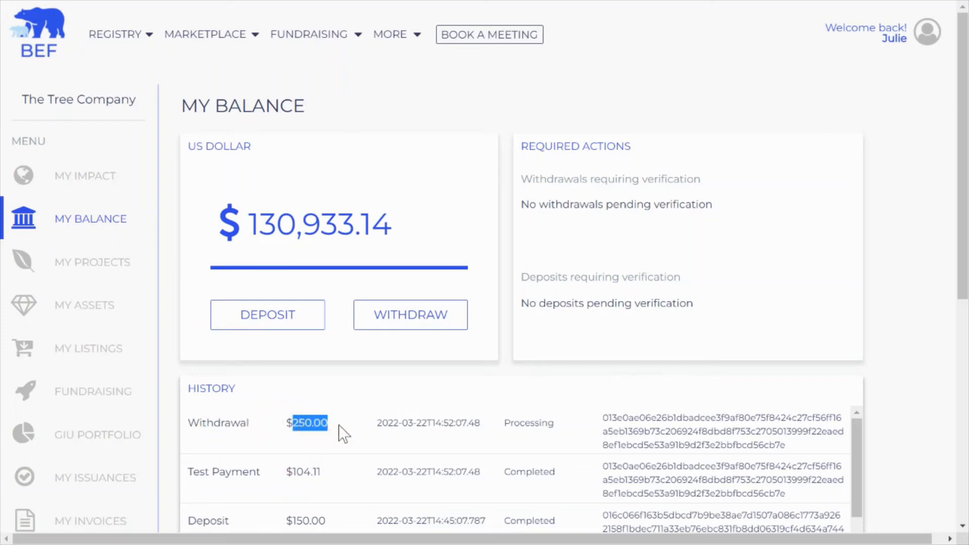
{"action": "left_click", "coordinate": [338, 427]}
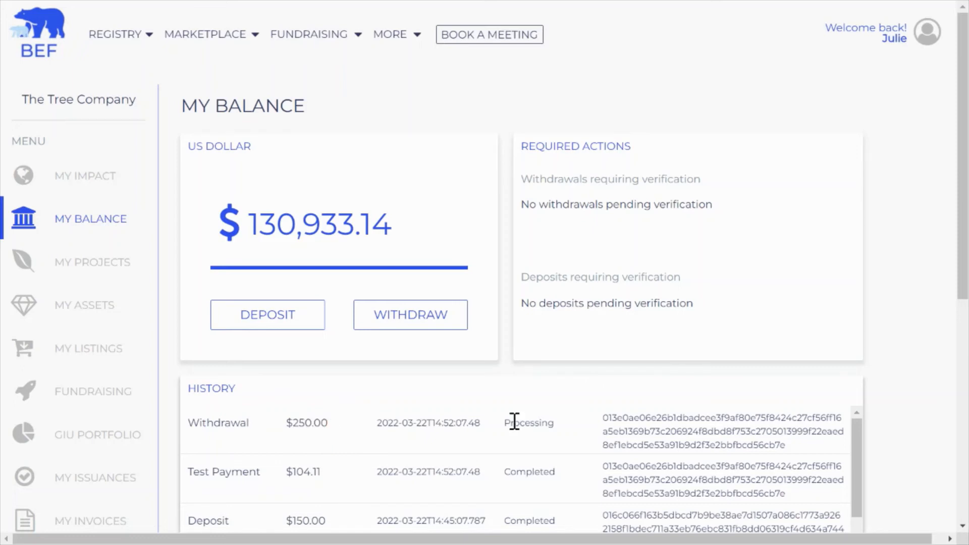
Step: Withdraw 300.00 instead of the prefilled 180.00, using the account password and PIN
{"action": "left_click", "coordinate": [386, 328]}
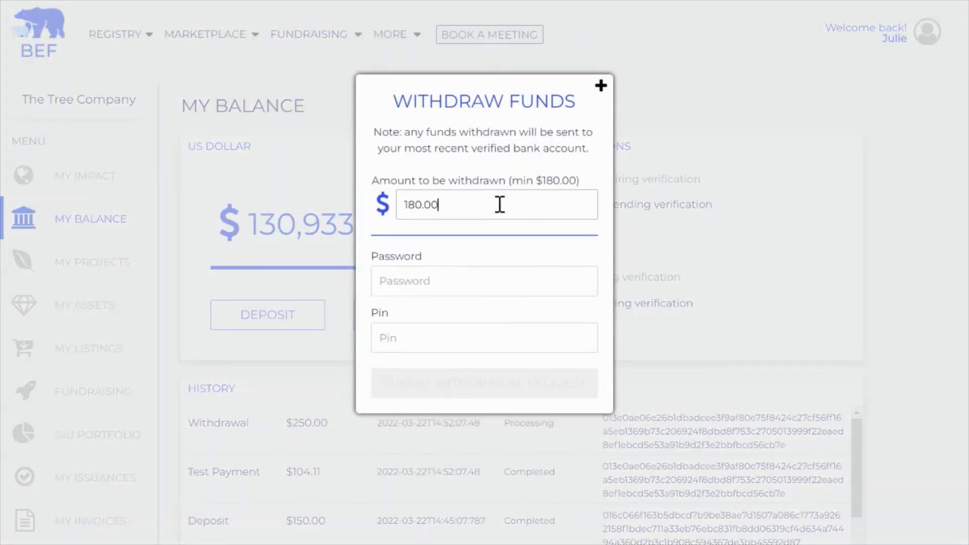
{"action": "left_click_drag", "start_coordinate": [468, 208], "coordinate": [357, 218]}
{"action": "type", "text": "300.00"}
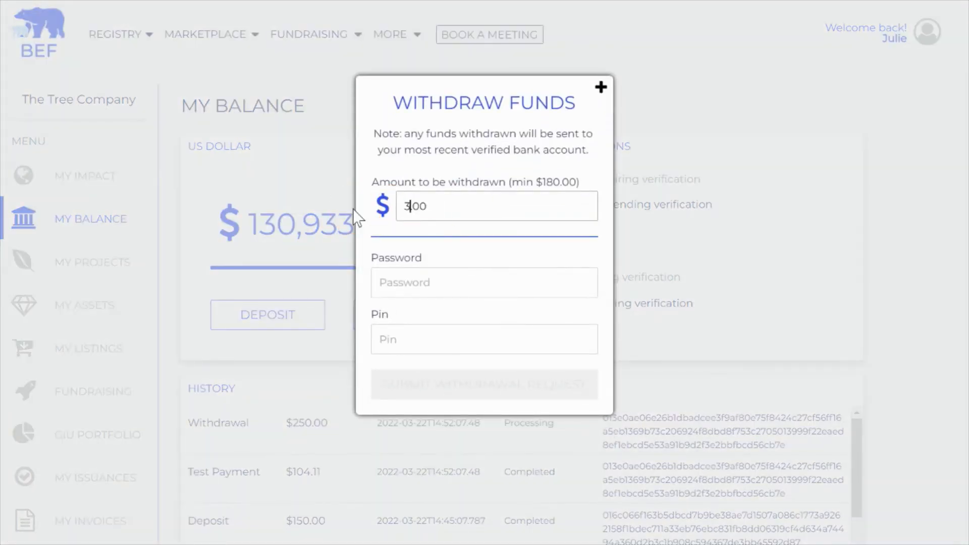
{"action": "left_click", "coordinate": [397, 280]}
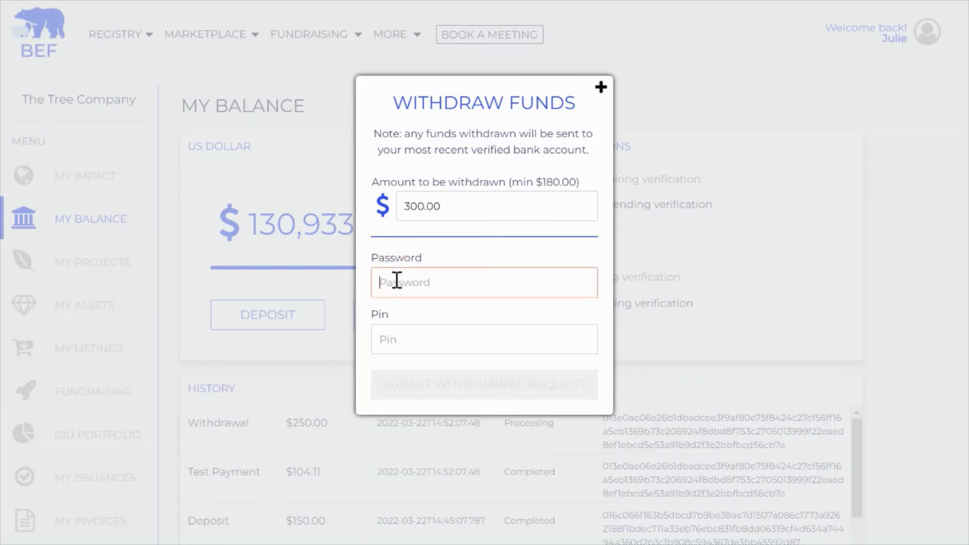
{"action": "type", "text": "•••••••••"}
{"action": "key", "text": "Tab"}
{"action": "type", "text": "••••"}
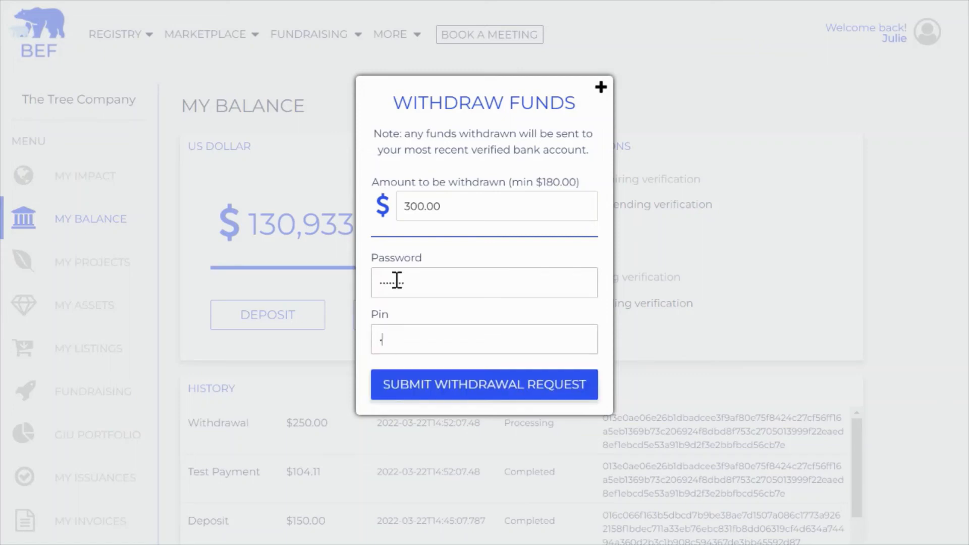
{"action": "left_click", "coordinate": [454, 396]}
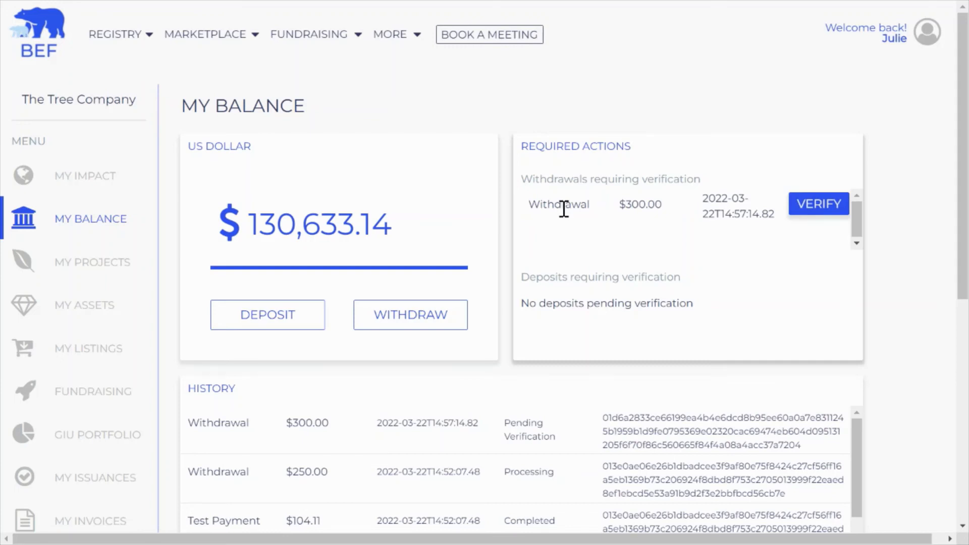
Step: Authorise and verify the $300.00 withdrawal, then reopen the Withdraw Funds form
{"action": "left_click", "coordinate": [817, 208]}
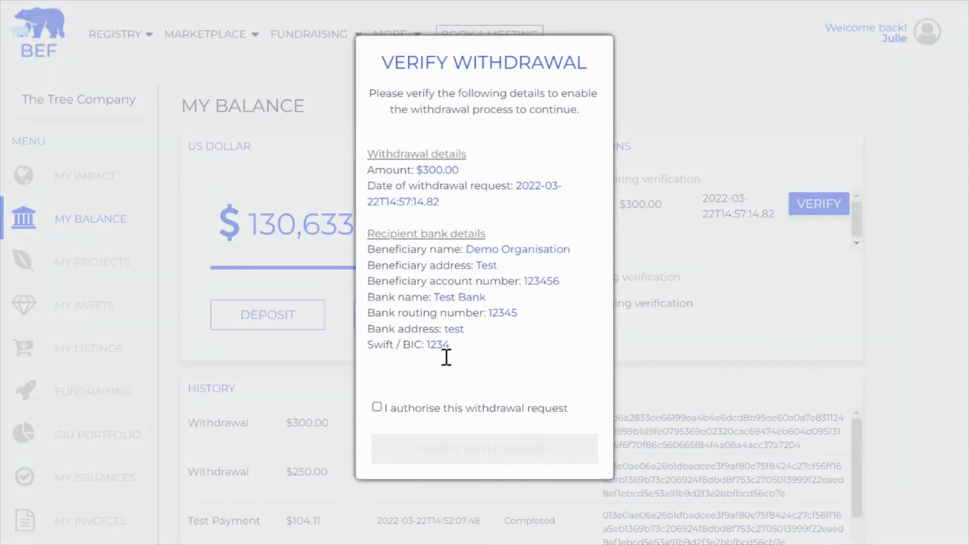
{"action": "left_click", "coordinate": [376, 409]}
{"action": "left_click", "coordinate": [474, 451]}
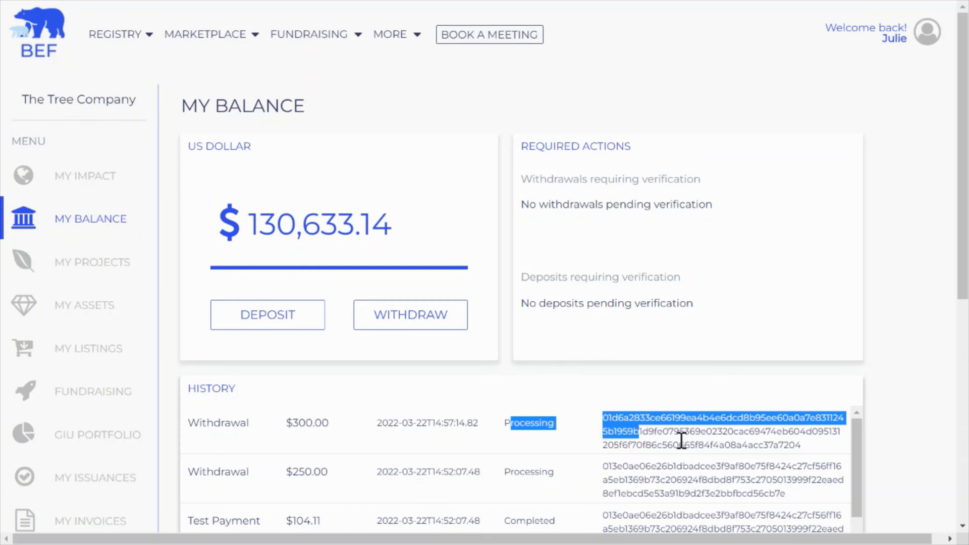
{"action": "left_click", "coordinate": [621, 425]}
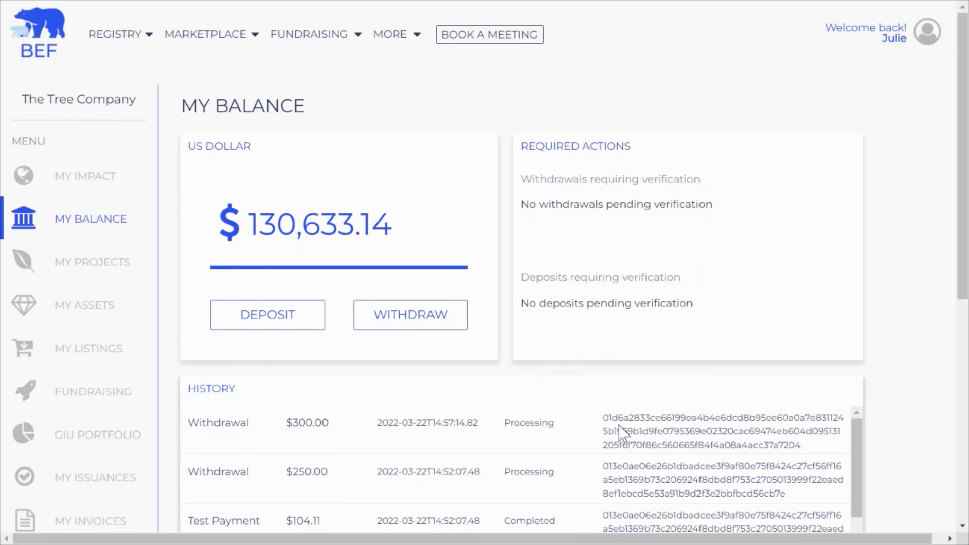
{"action": "left_click", "coordinate": [387, 327]}
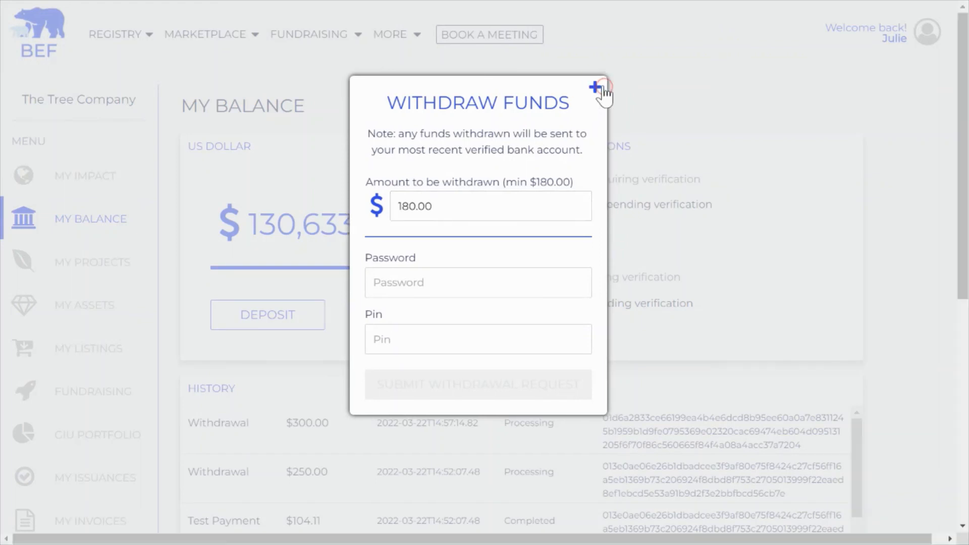
Step: Open new Payment Instructions from Withdraw Funds, then dismiss it back to My Balance
{"action": "left_click", "coordinate": [603, 92]}
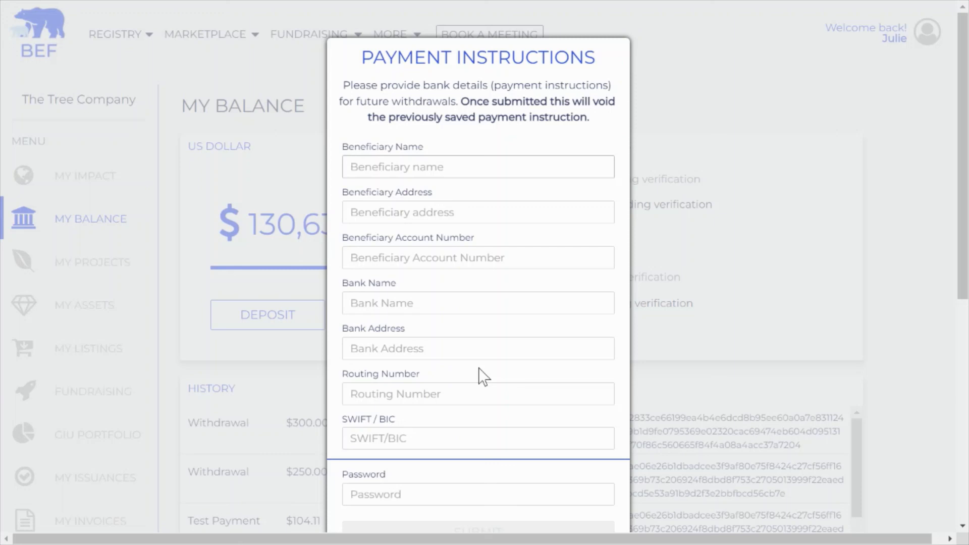
{"action": "left_click", "coordinate": [692, 309]}
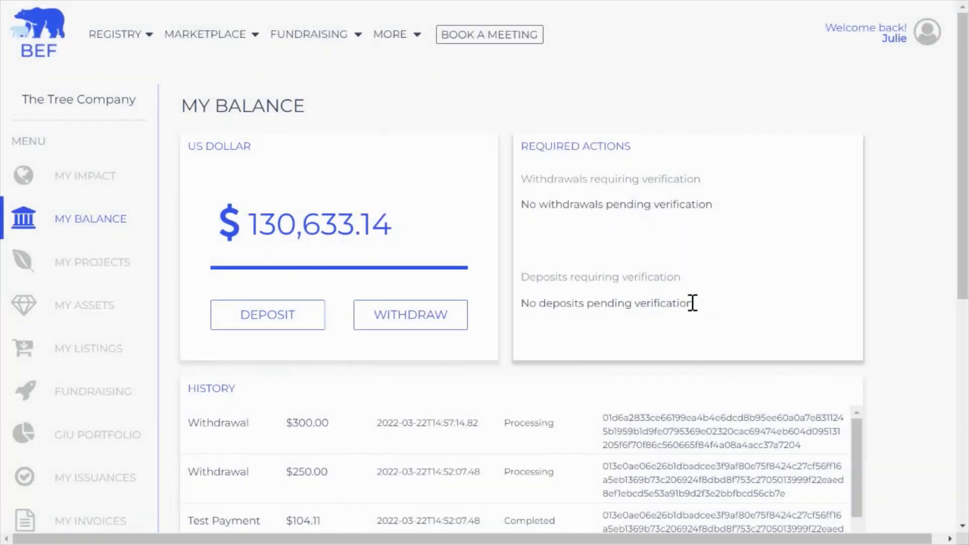